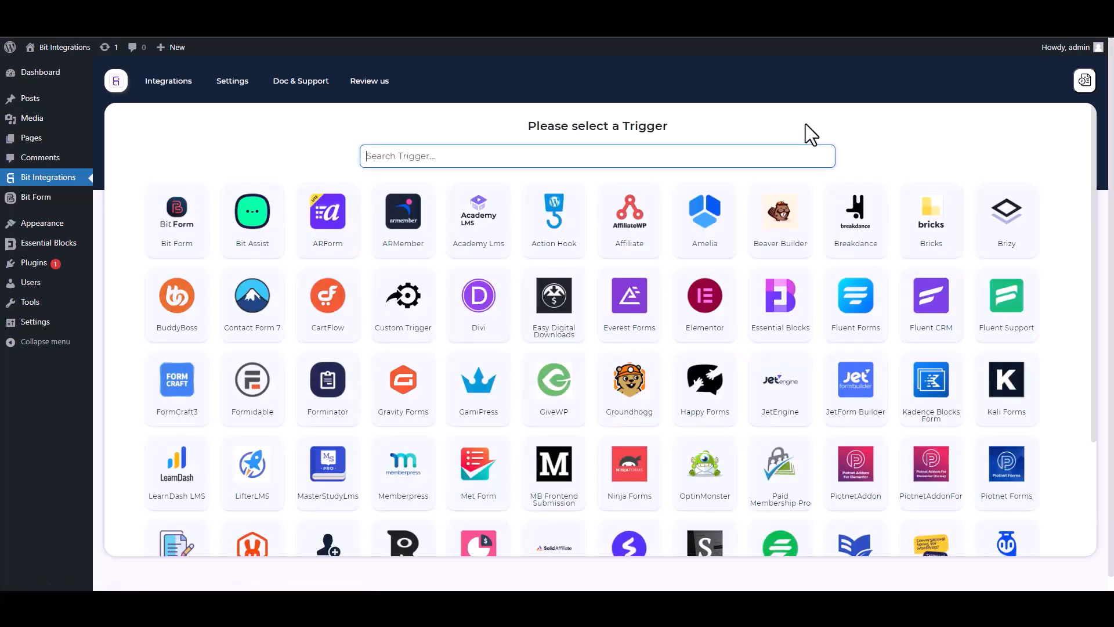
Search triggers for 'ess', pick Essential Blocks, and start fetching form submission data.
type("ess")
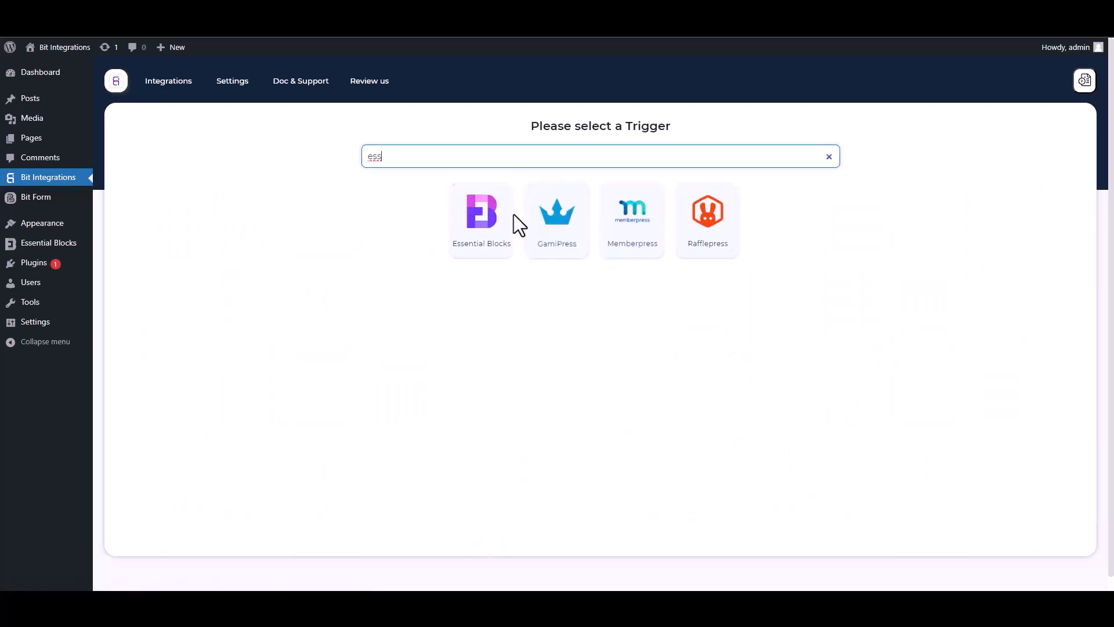
left_click(476, 251)
left_click(599, 269)
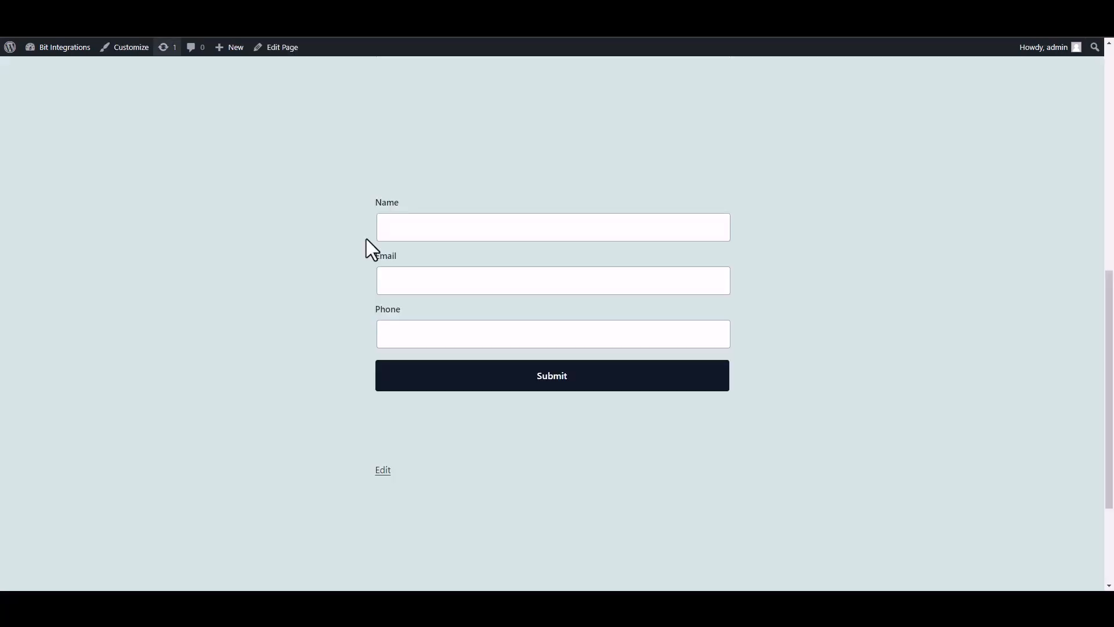
Submit the form with name 'test', a test email and a test phone number.
left_click(478, 238)
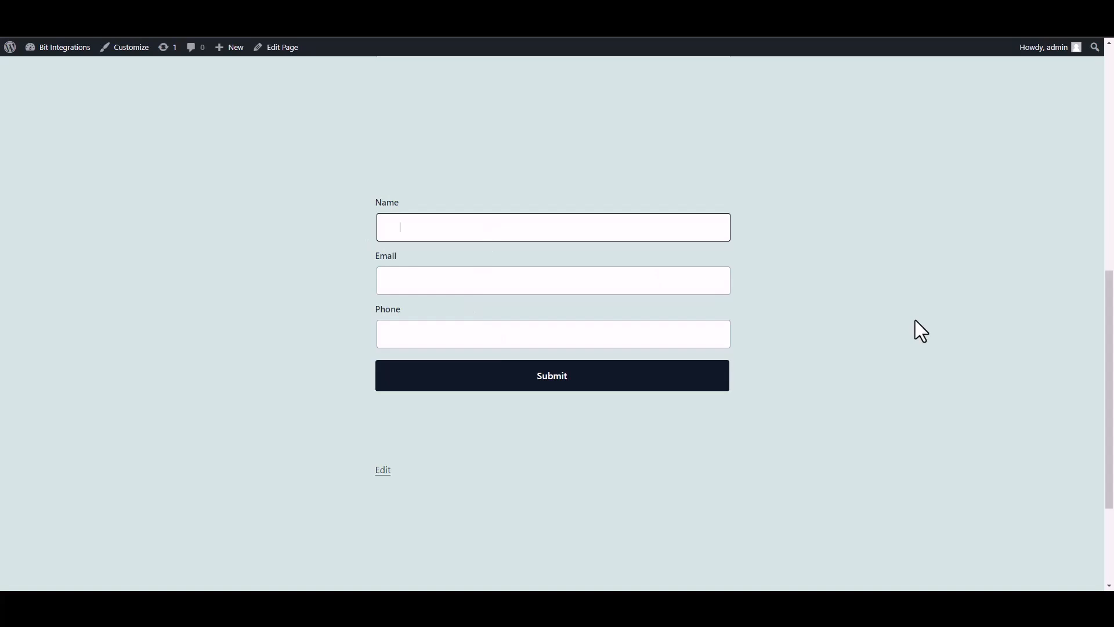
type("test")
left_click(666, 286)
type("test@")
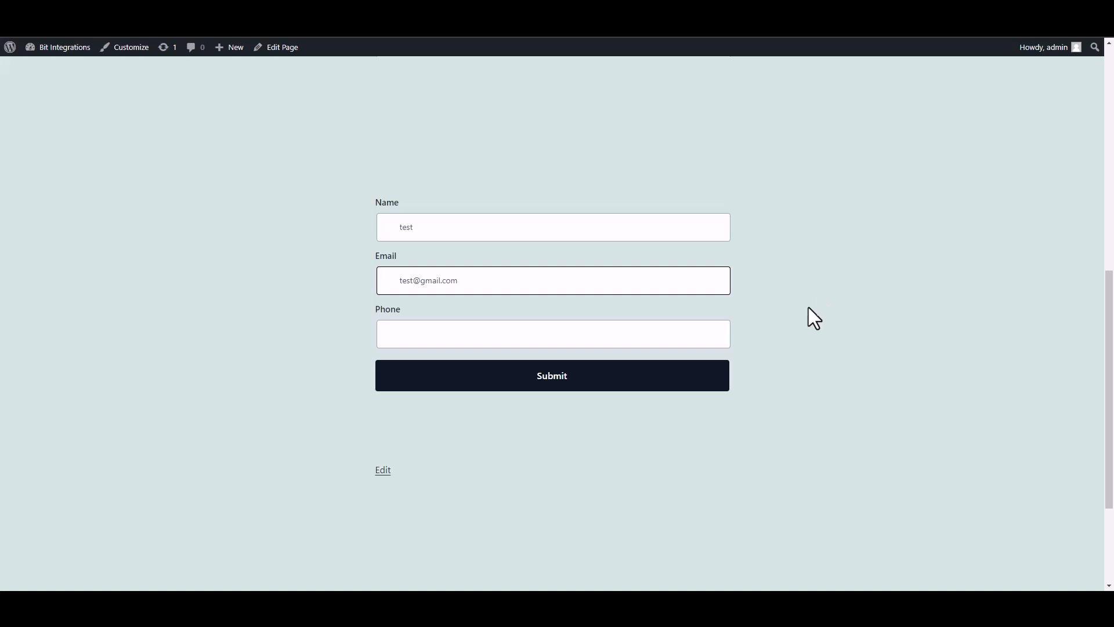
left_click(671, 340)
type("58566255")
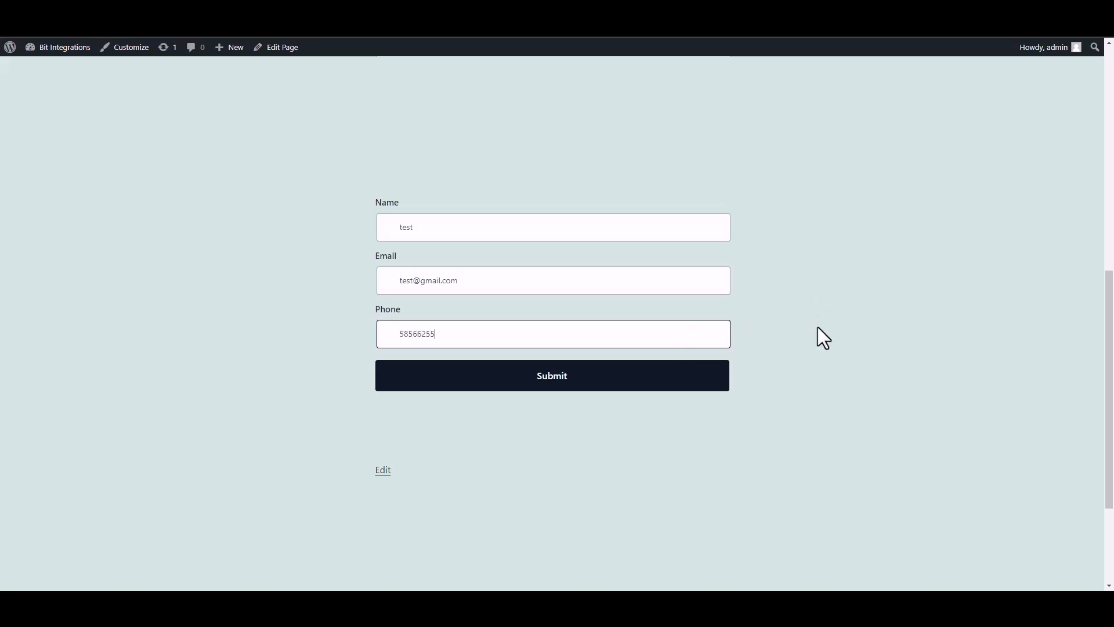
left_click(708, 381)
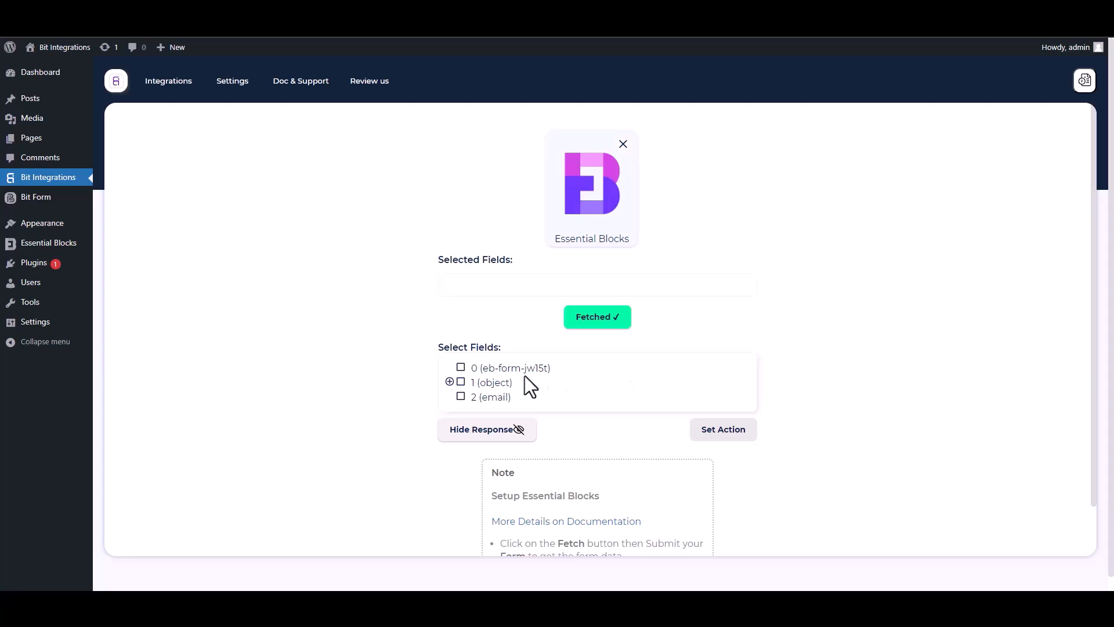
Select field 0 and the Name, Email and Phone sub-fields of object 1.
left_click_drag(562, 374, 466, 369)
left_click(475, 368)
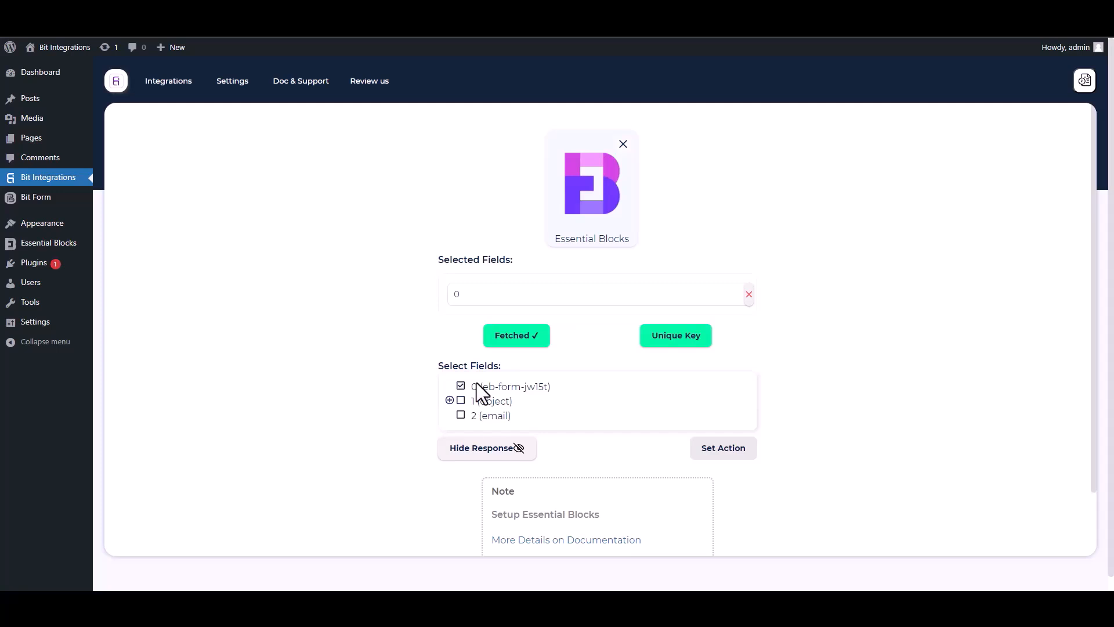
left_click(450, 400)
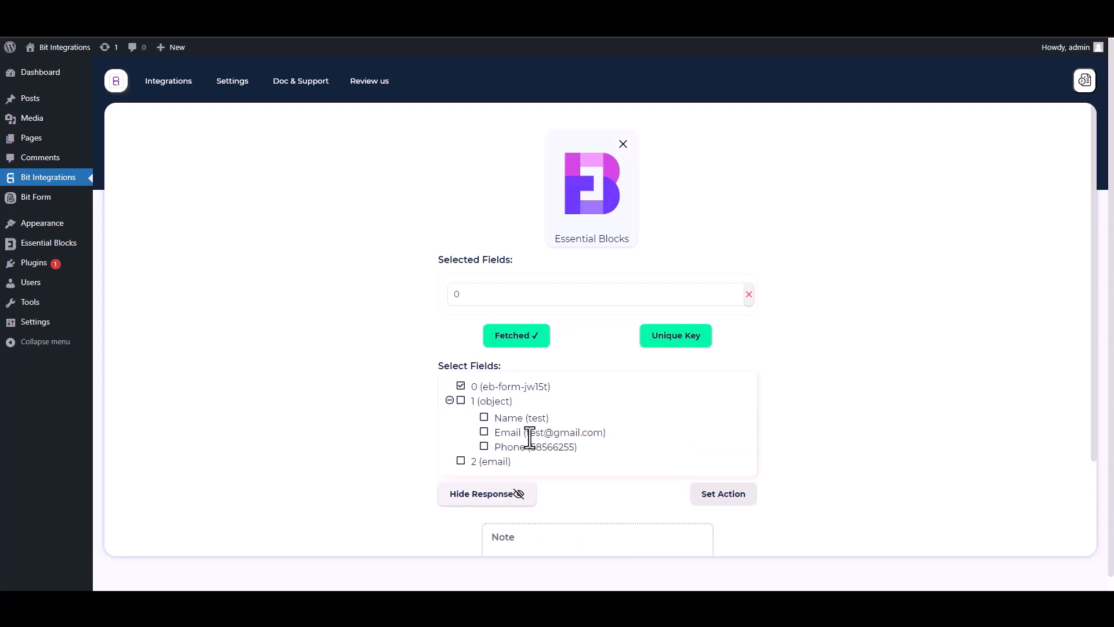
left_click(484, 418)
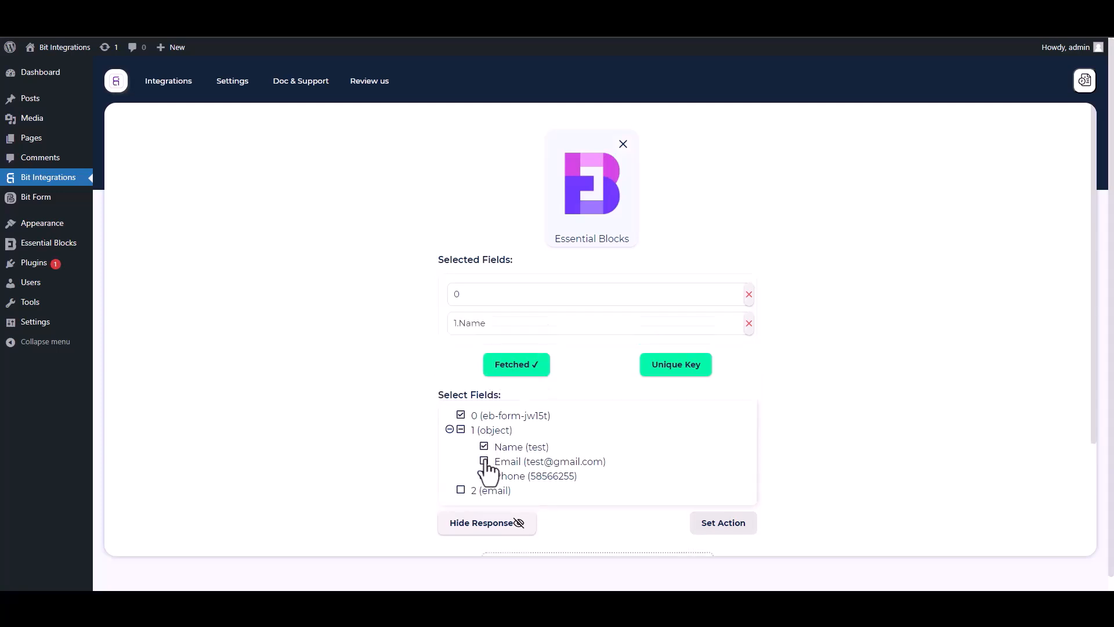
left_click(484, 462)
left_click(485, 505)
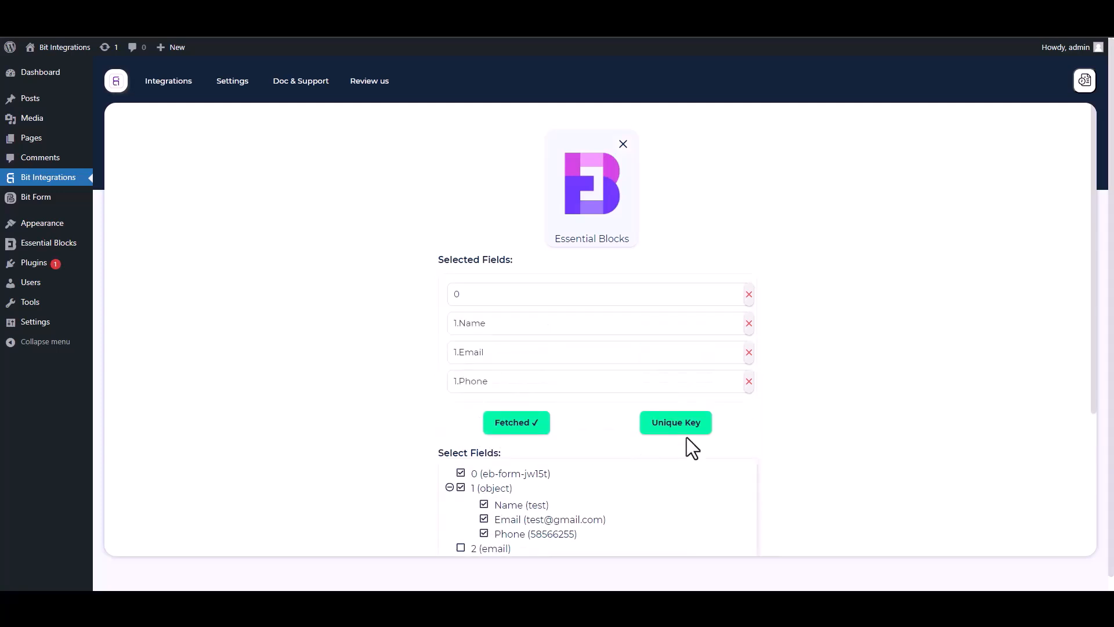
left_click_drag(1092, 374, 1096, 453)
Set field 0 as the unique key and continue to action selection.
left_click(679, 313)
left_click(549, 319)
left_click(469, 350)
left_click(597, 350)
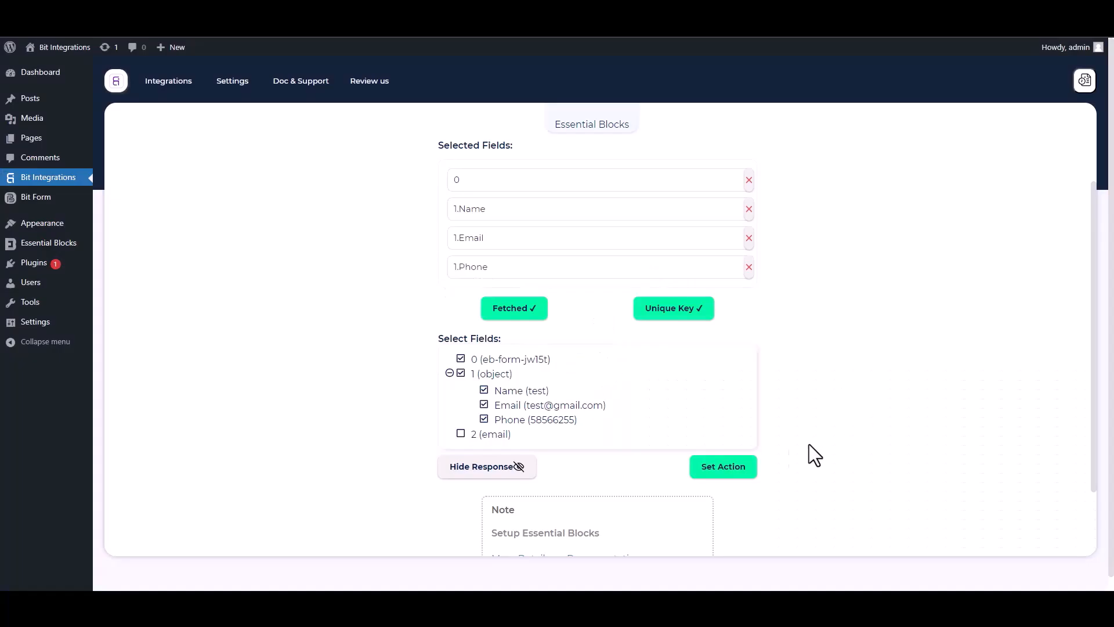
left_click(752, 469)
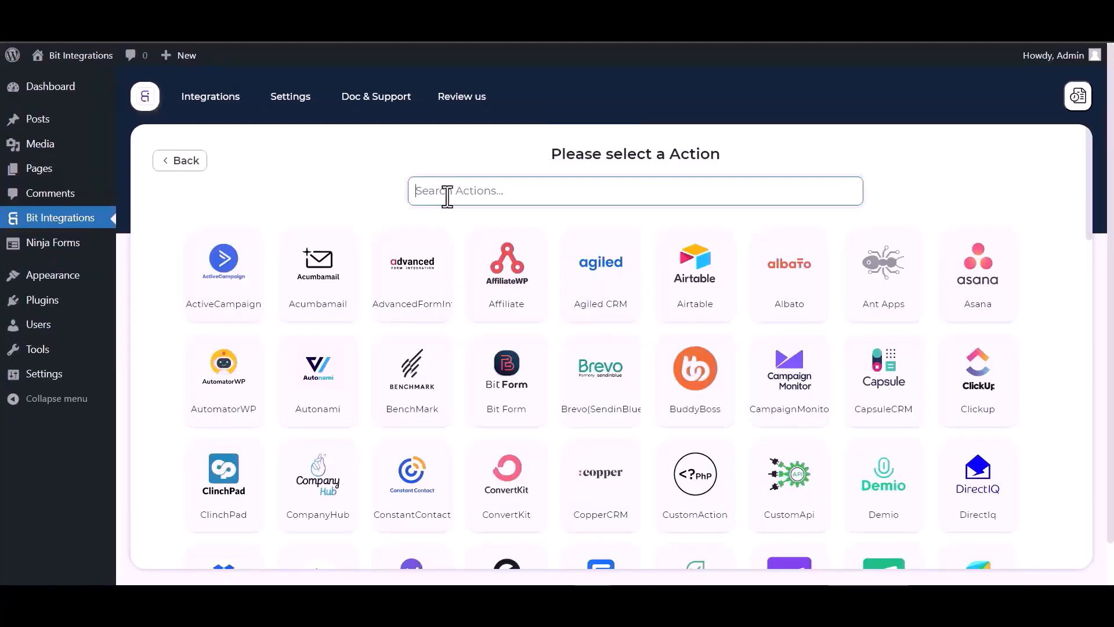
Search actions for 'flo' and choose Flowlu.
left_click(447, 194)
type("fl")
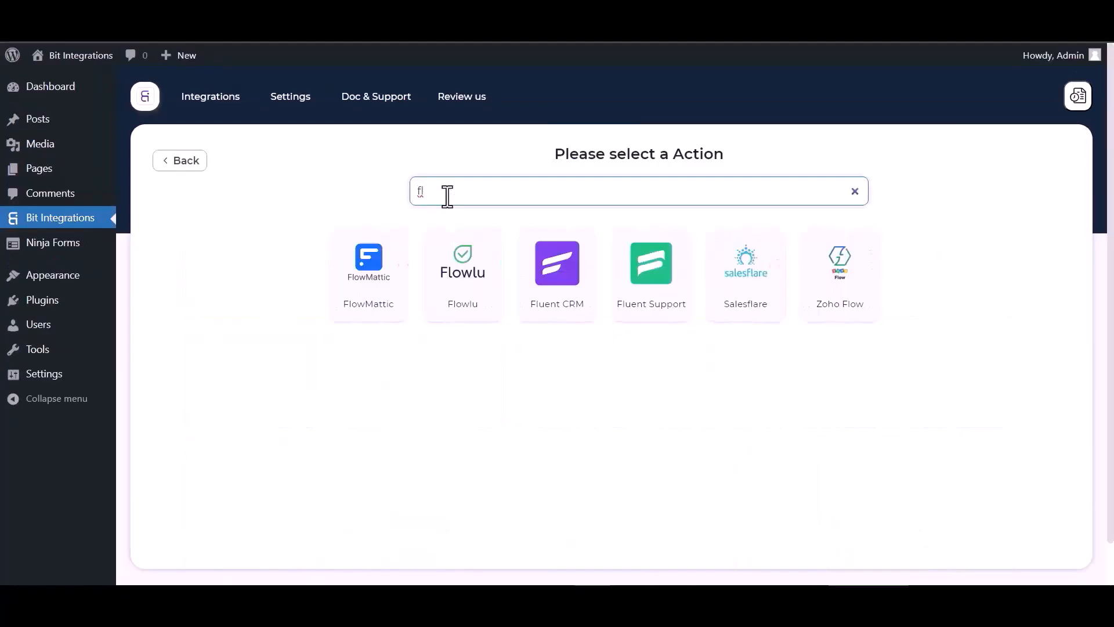
type("o")
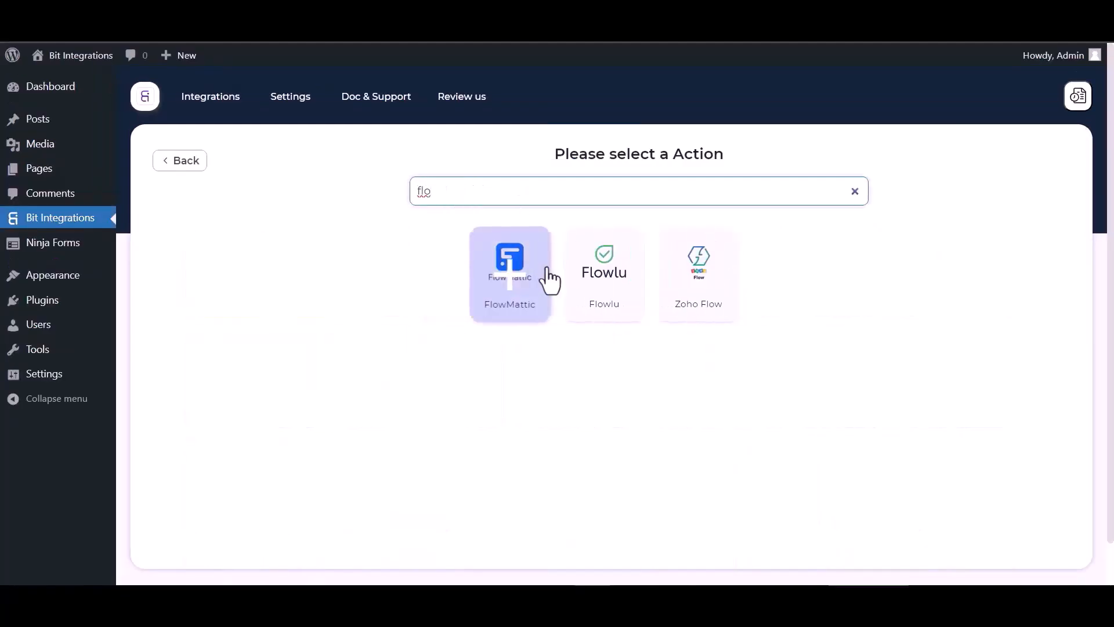
left_click(602, 279)
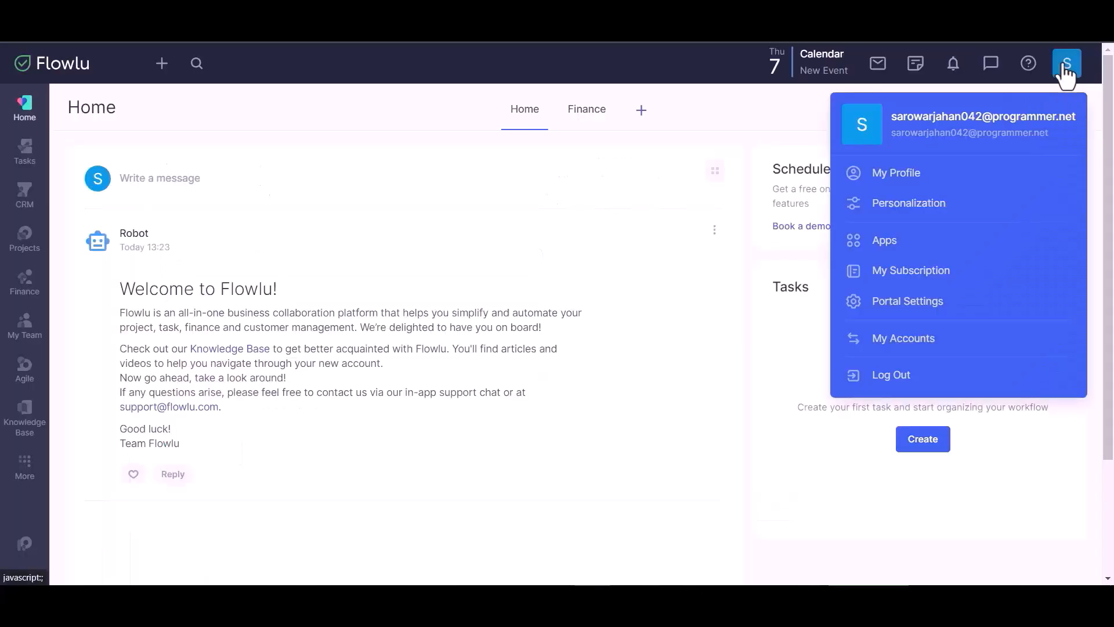
Copy the Flowlu account subdomain from Portal Settings into Bit Integrations' Company Name field.
left_click(910, 309)
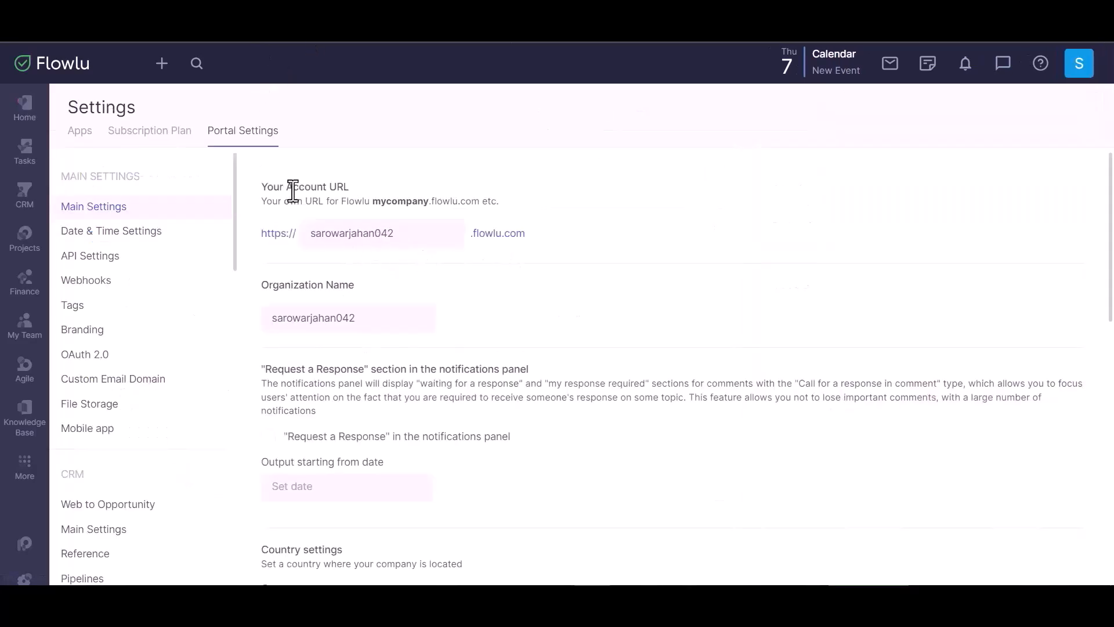
double_click(351, 234)
key("ctrl+c")
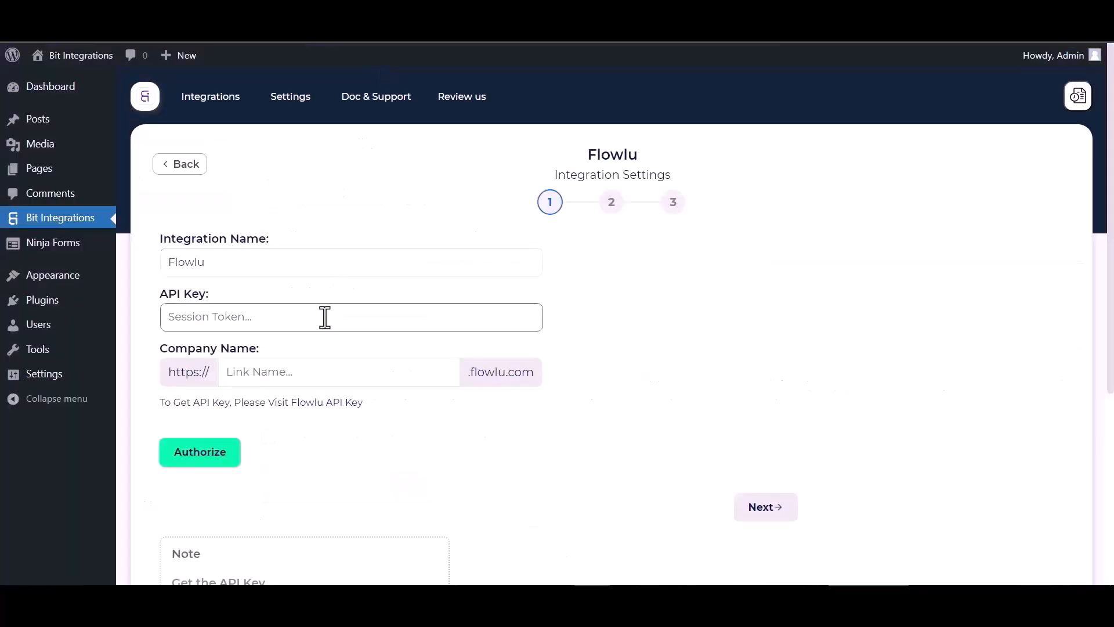
left_click(257, 346)
key("ctrl+v")
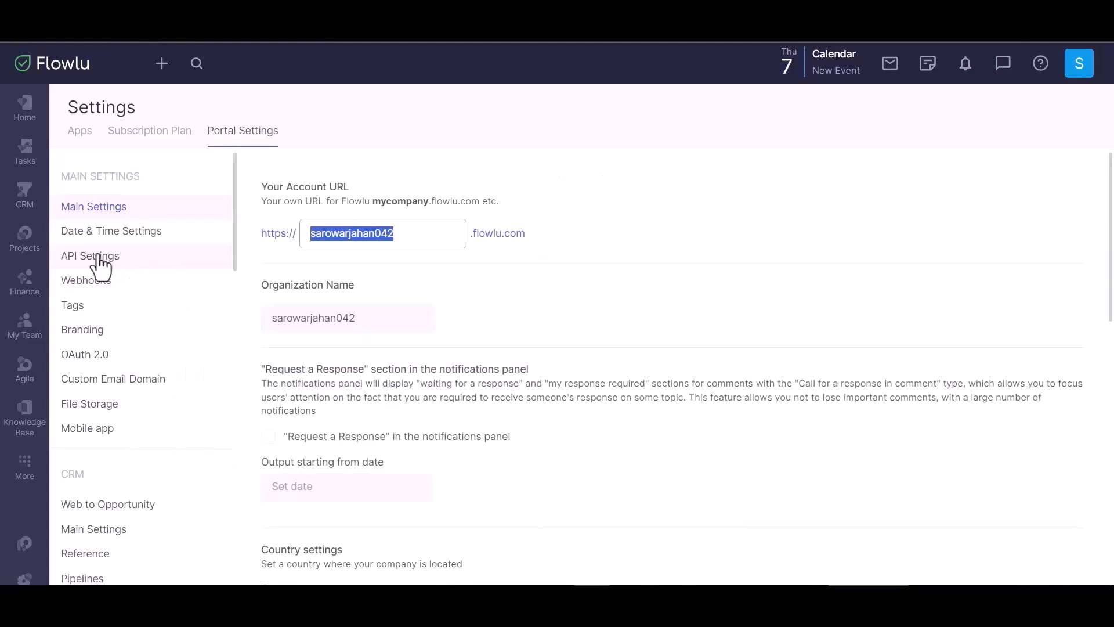
left_click(98, 256)
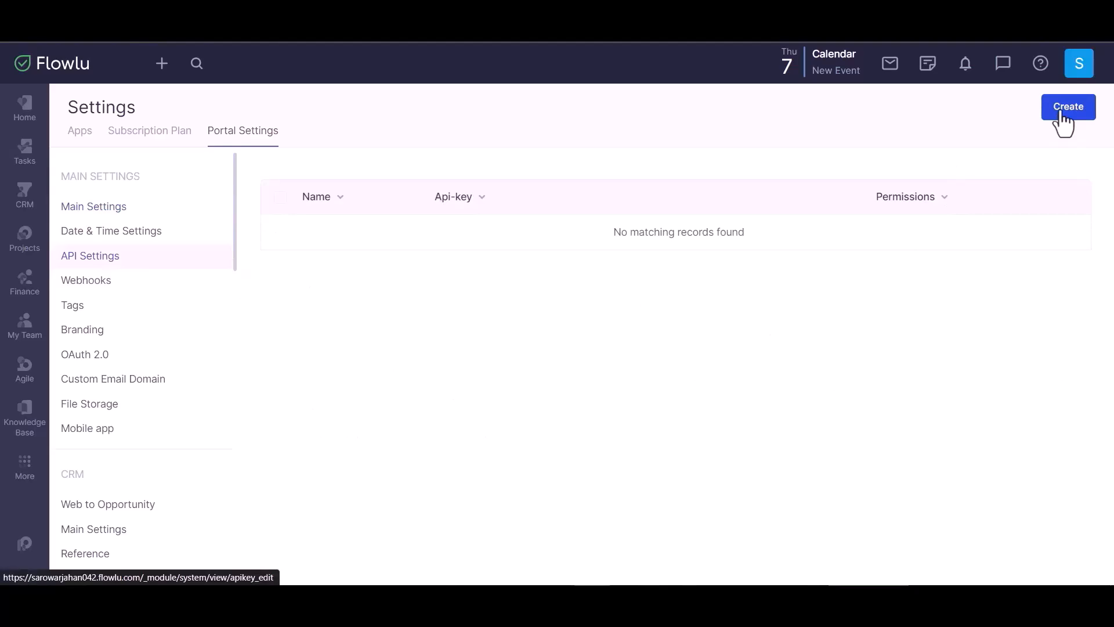
Create a new Flowlu API key named 'Bit Integrations' with access to all applications.
left_click(1064, 123)
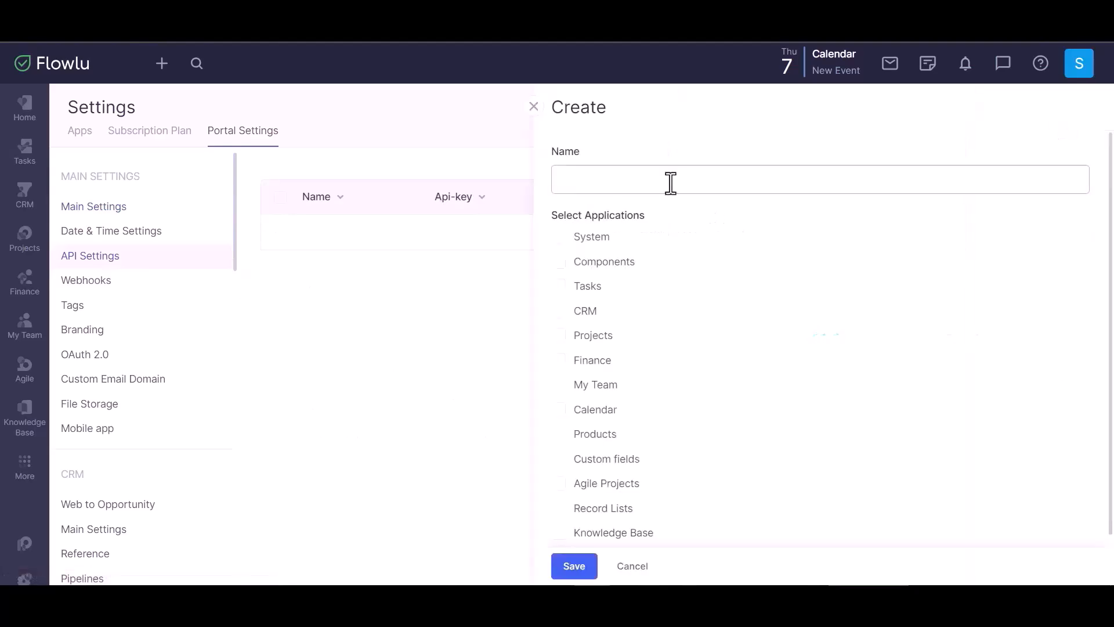
type("Bit Integrations")
left_click(559, 238)
left_click(558, 262)
left_click(558, 287)
left_click(558, 312)
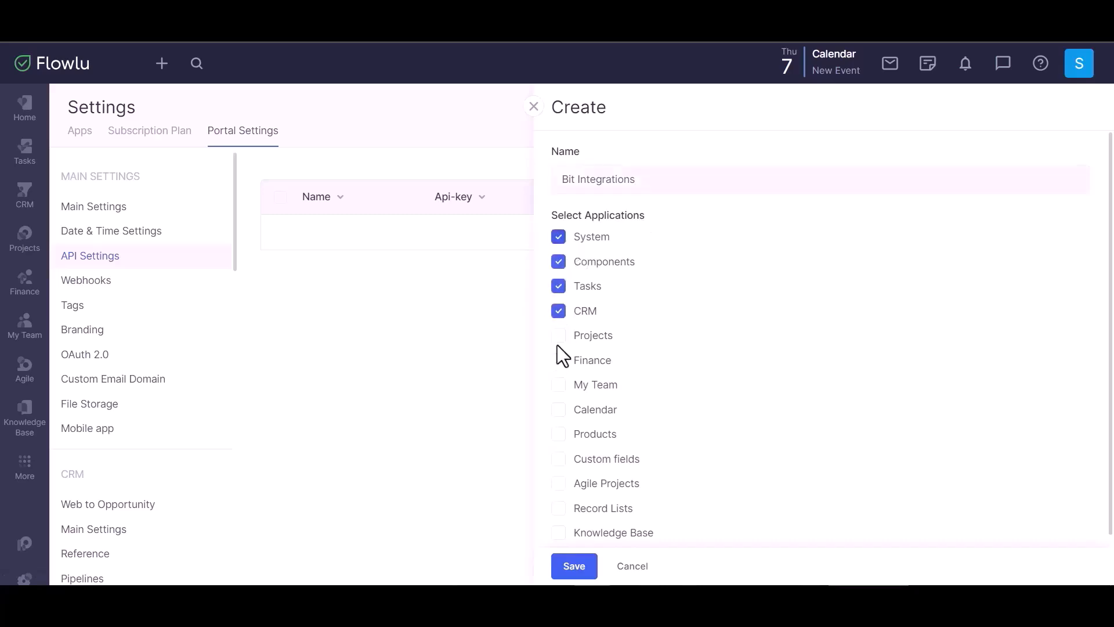
left_click(559, 337)
left_click(558, 361)
left_click(558, 385)
left_click(558, 409)
left_click(558, 434)
left_click(558, 459)
left_click(558, 484)
left_click(558, 508)
left_click(559, 533)
Save the new API key and copy it to Bit Integrations' API Key field.
scroll(673, 405, "down", 1)
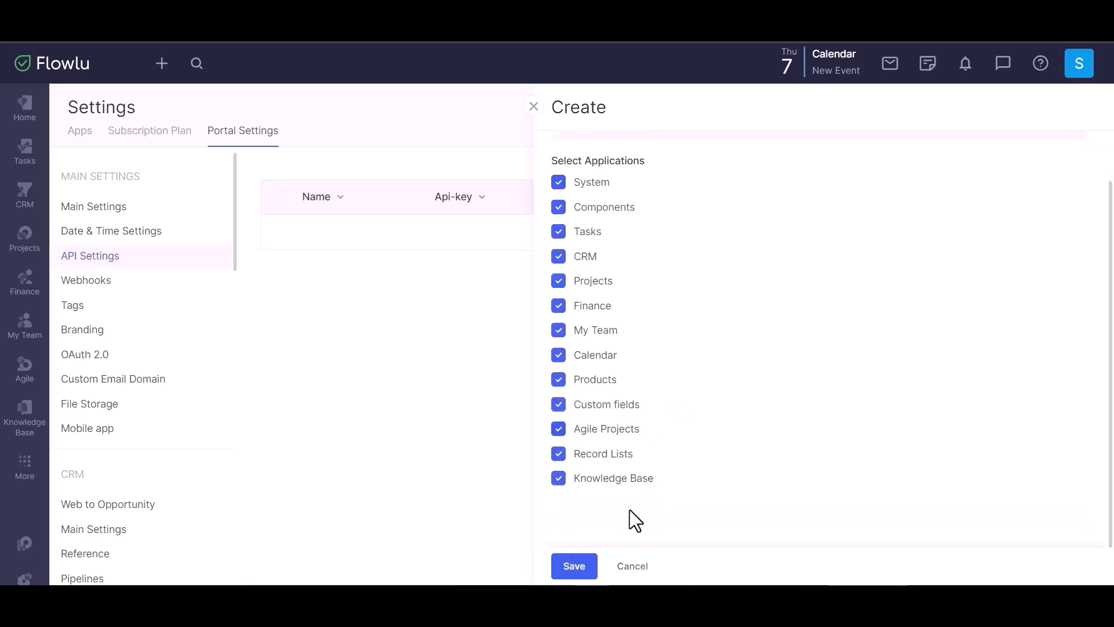
left_click(574, 565)
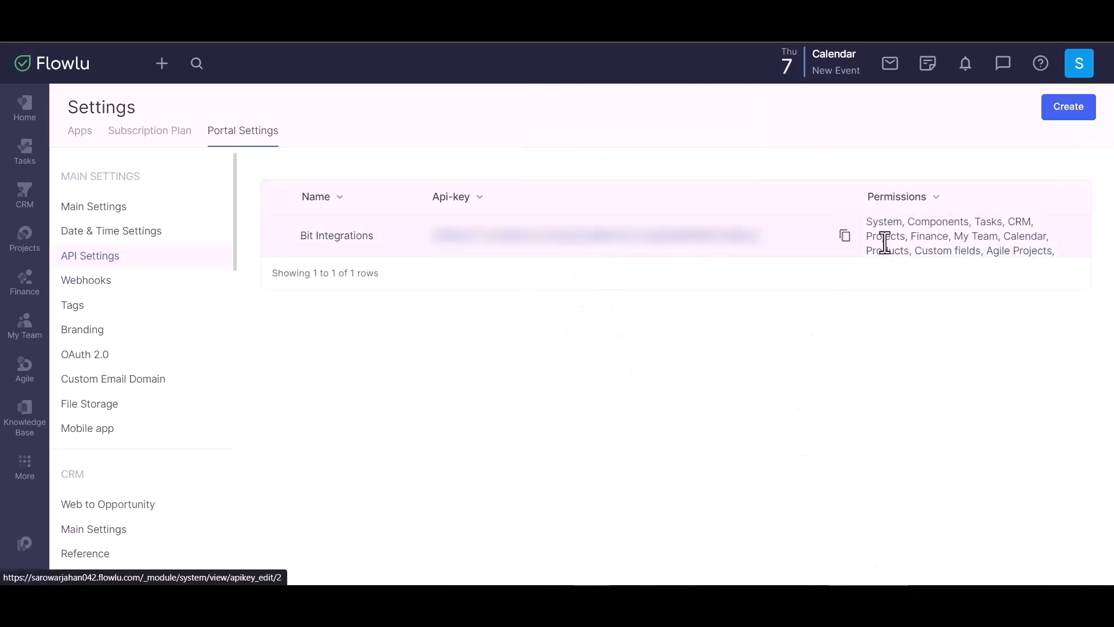
left_click(844, 237)
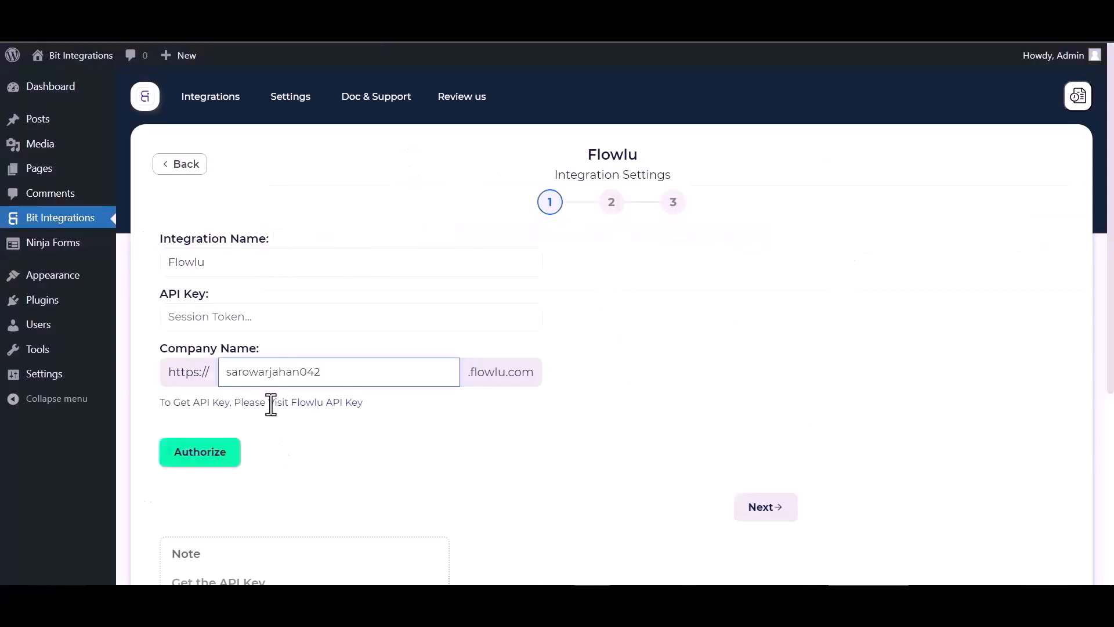
left_click(237, 325)
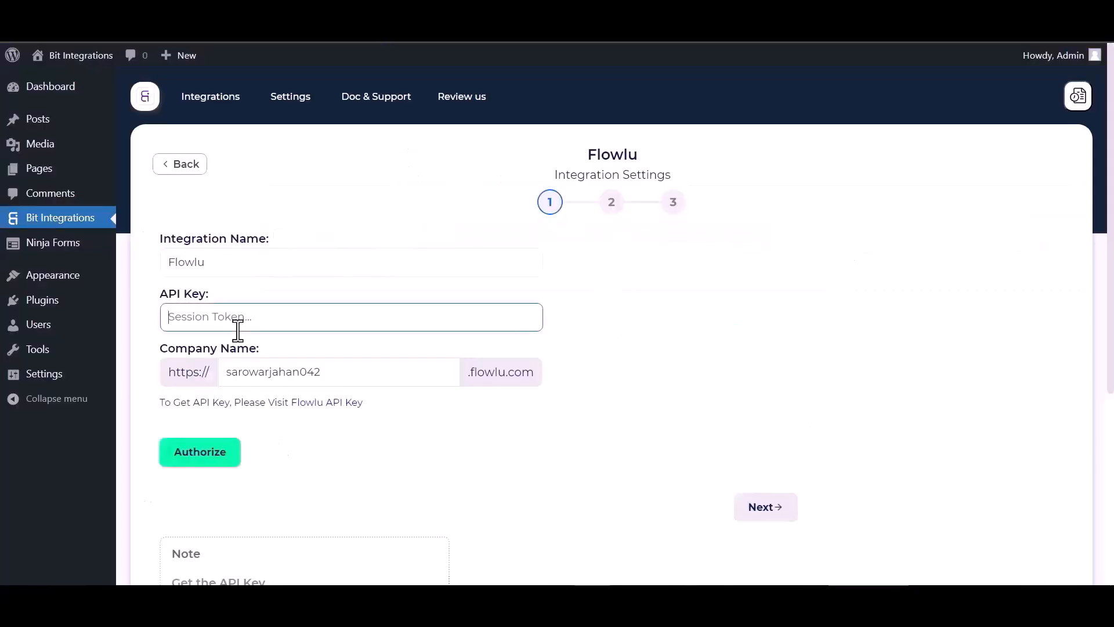
Paste the Flowlu API key, authorize the connection, and continue to step 2.
key("ctrl+v")
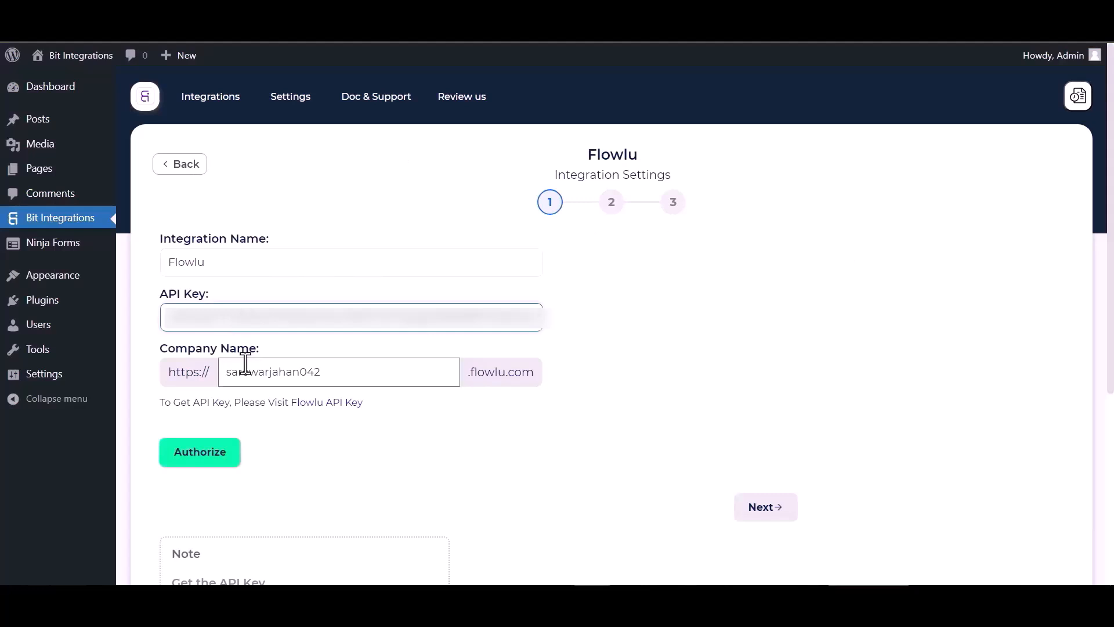
left_click(212, 462)
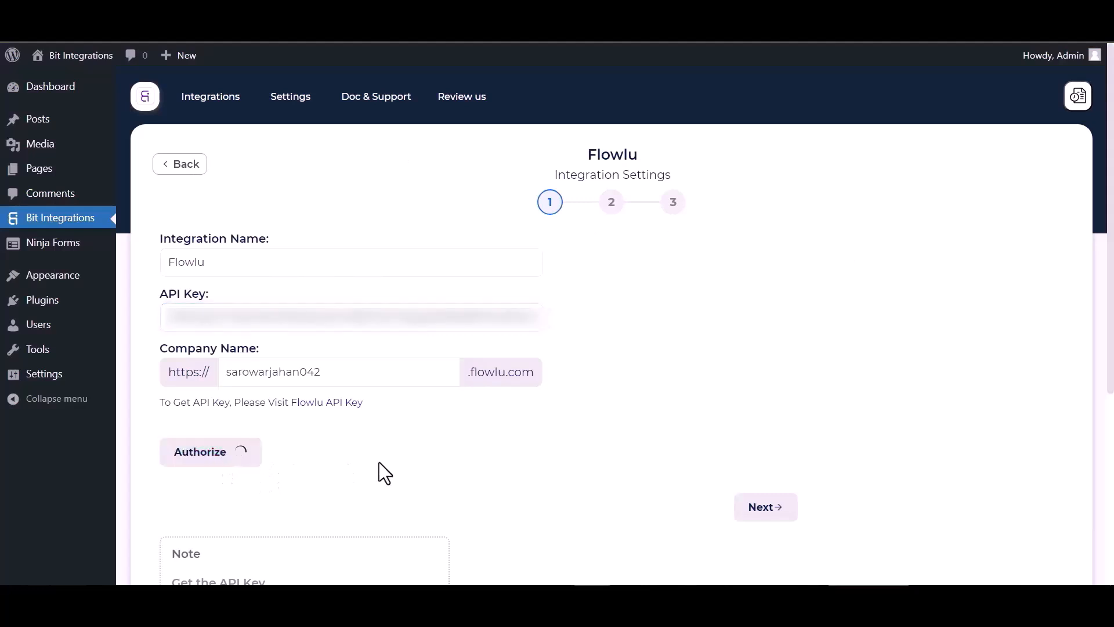
scroll(750, 319, "down", 1)
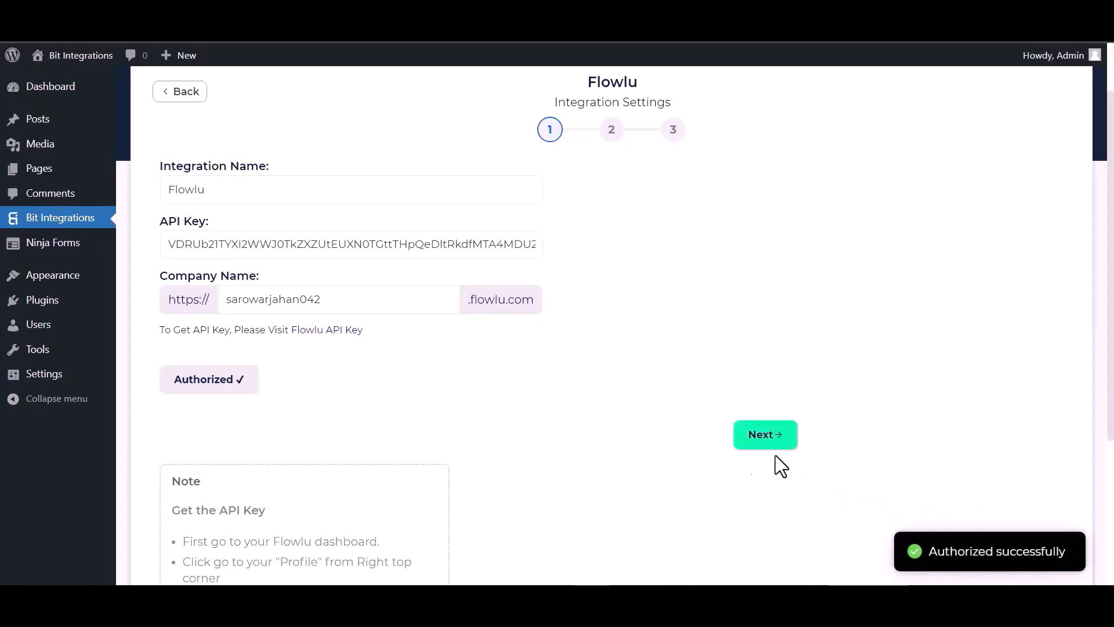
left_click(785, 443)
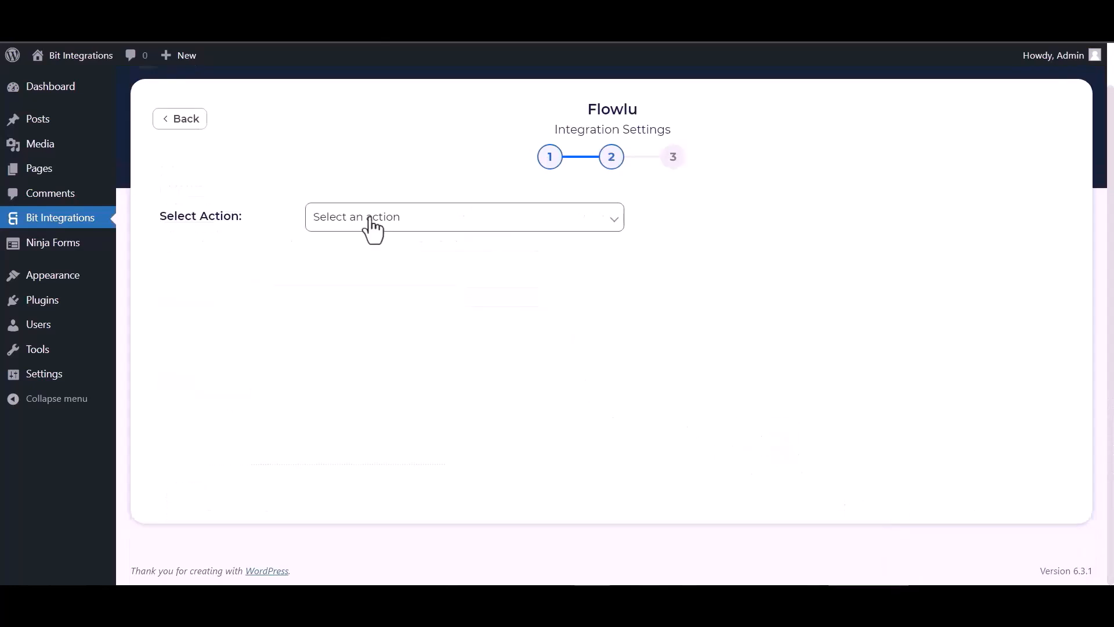
Choose Create Account as the Flowlu action with account type Contact.
left_click(369, 228)
left_click(376, 252)
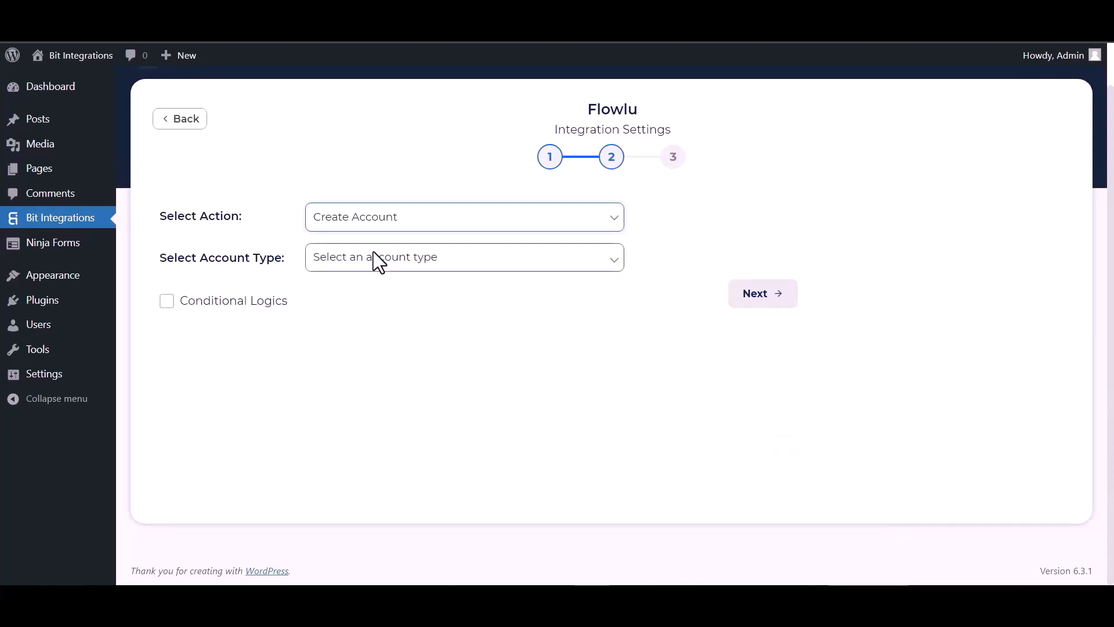
left_click(373, 255)
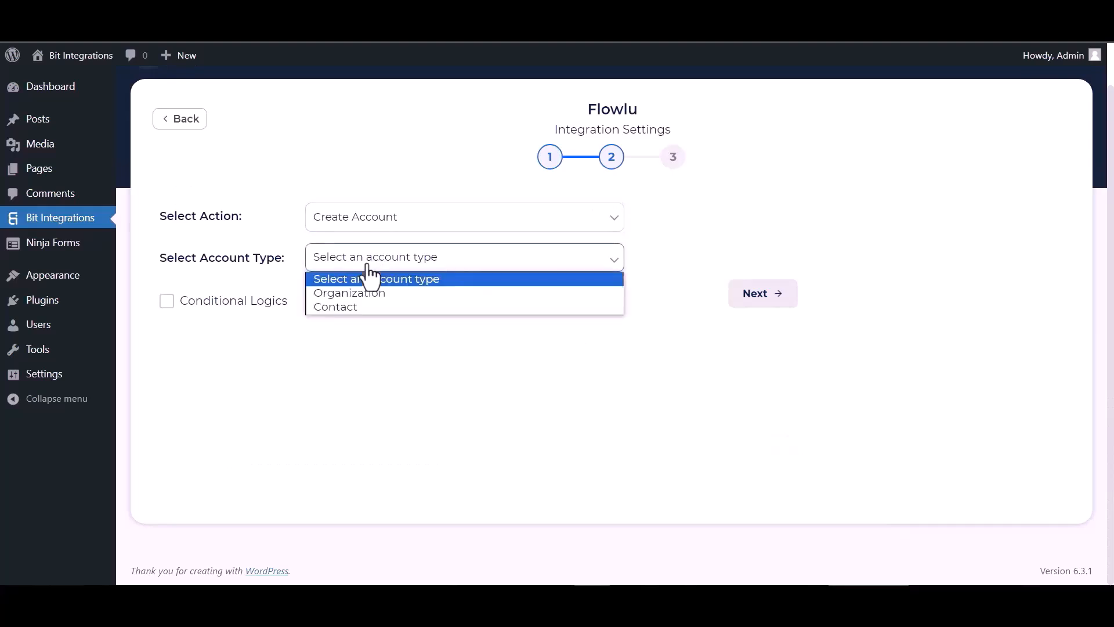
left_click(337, 308)
left_click(406, 388)
Map the form's Name, Email and Phone fields to Flowlu Name, Email and Phone.
left_click(232, 431)
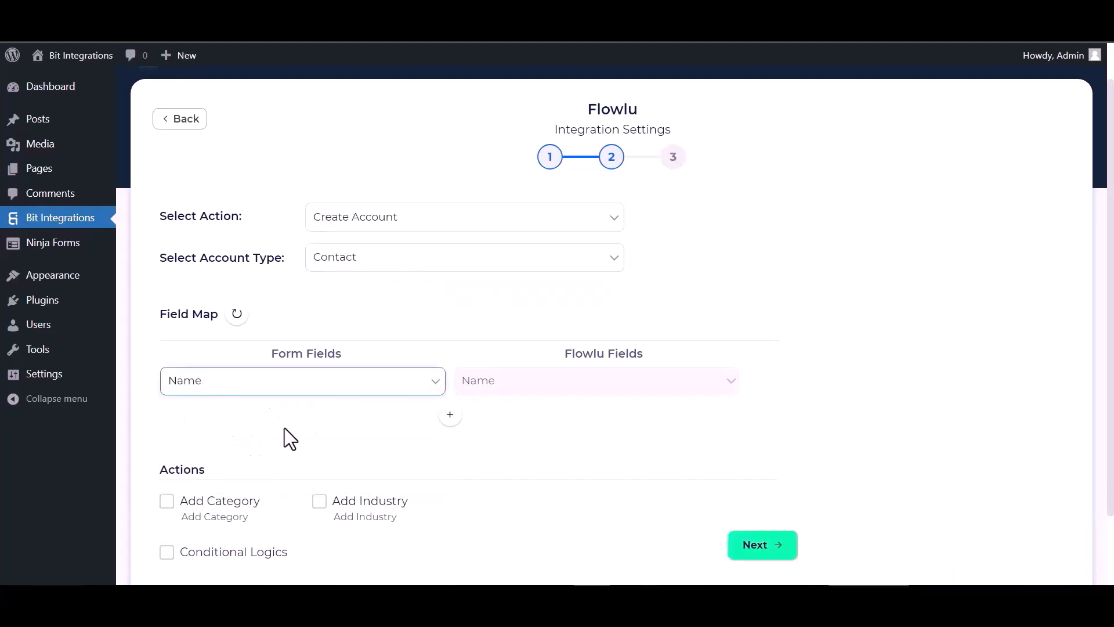
left_click(452, 416)
left_click(461, 419)
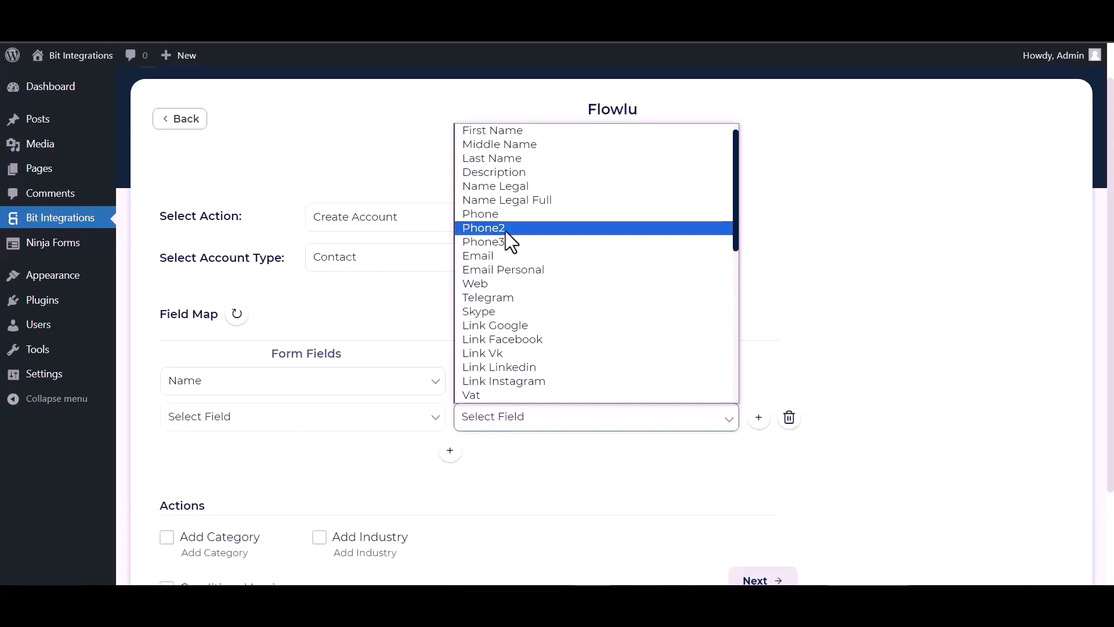
left_click(498, 256)
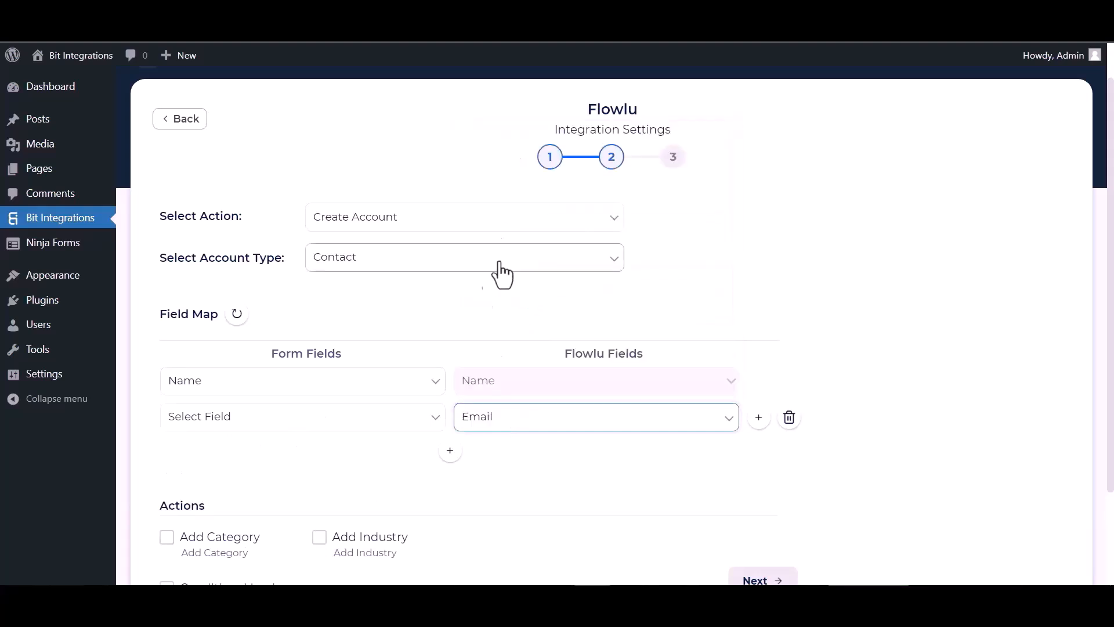
left_click(396, 426)
left_click(210, 477)
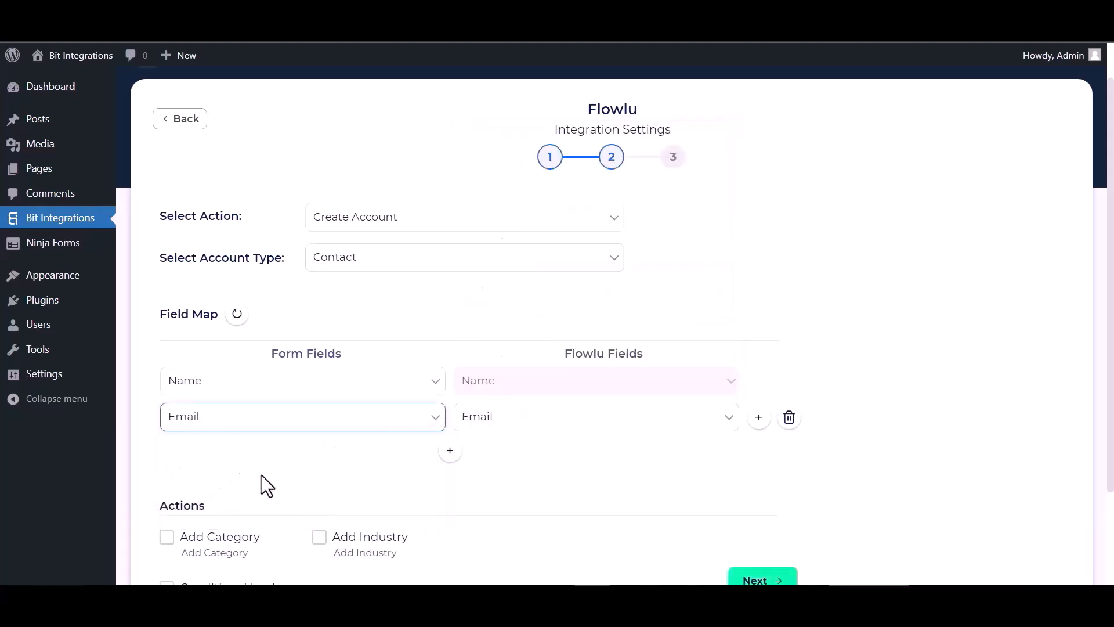
left_click(452, 452)
left_click(333, 453)
left_click(224, 530)
left_click(498, 458)
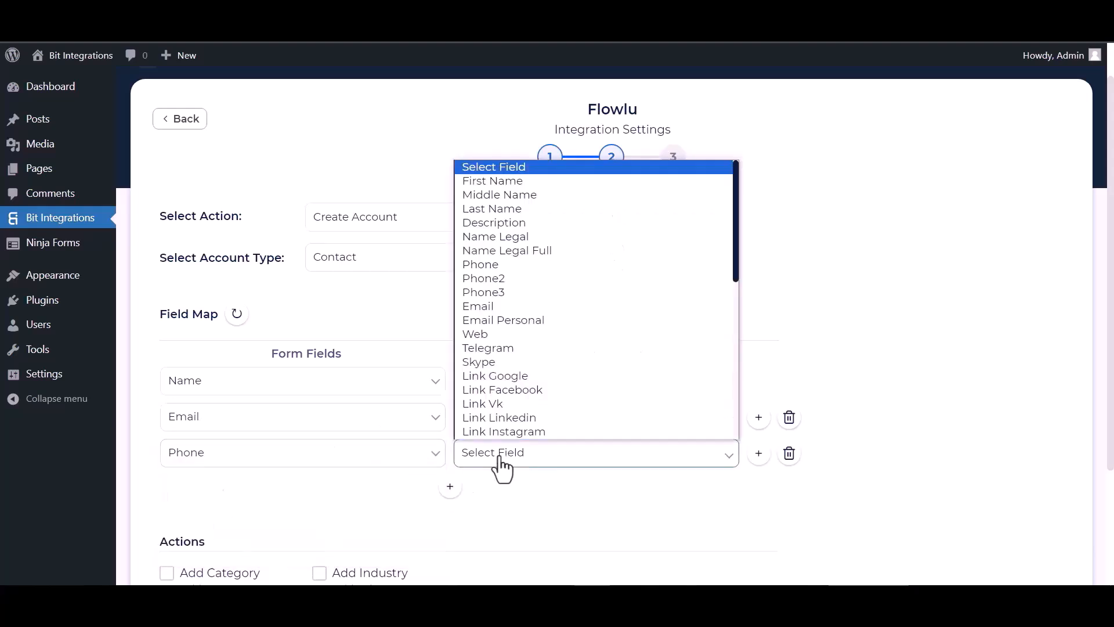
left_click(493, 264)
Leave conditional logic off, then finish and save the integration.
scroll(441, 412, "down", 2)
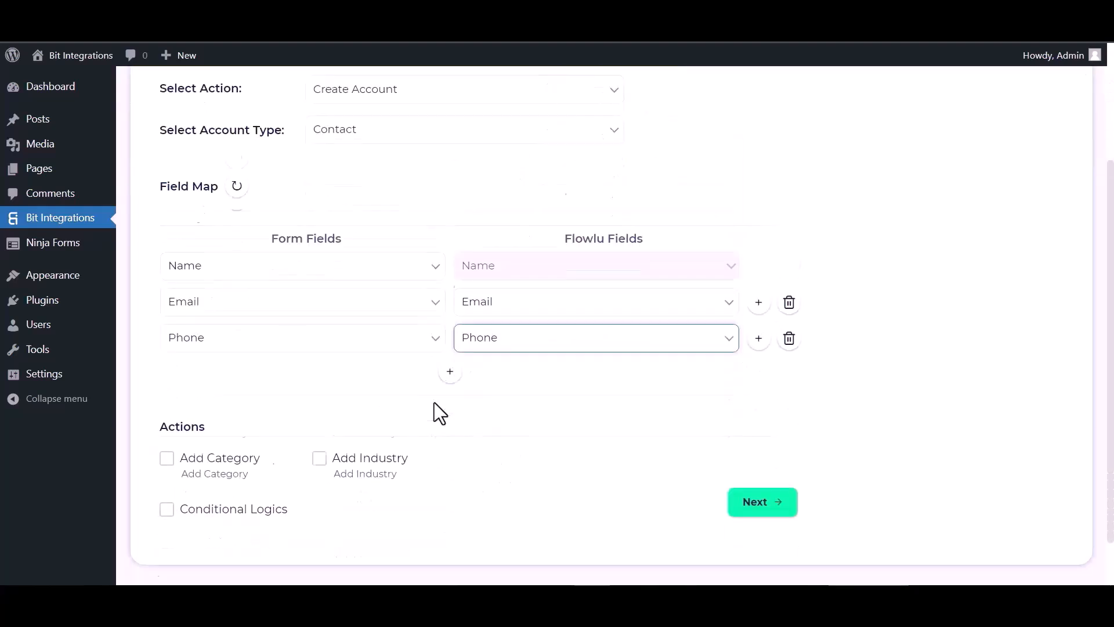
scroll(434, 402, "down", 1)
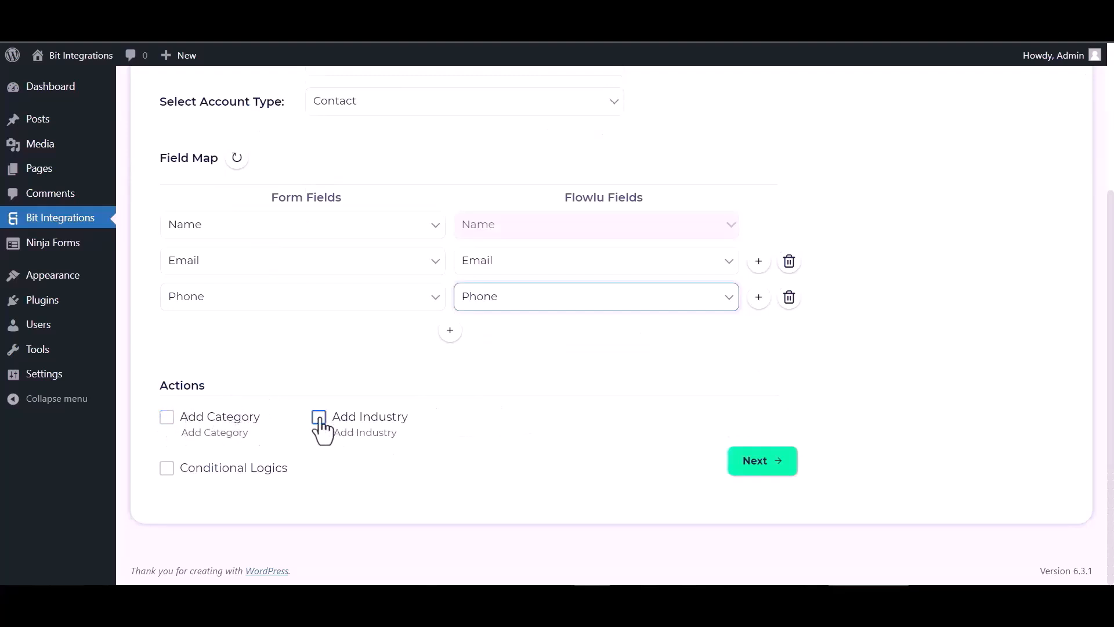
left_click(165, 469)
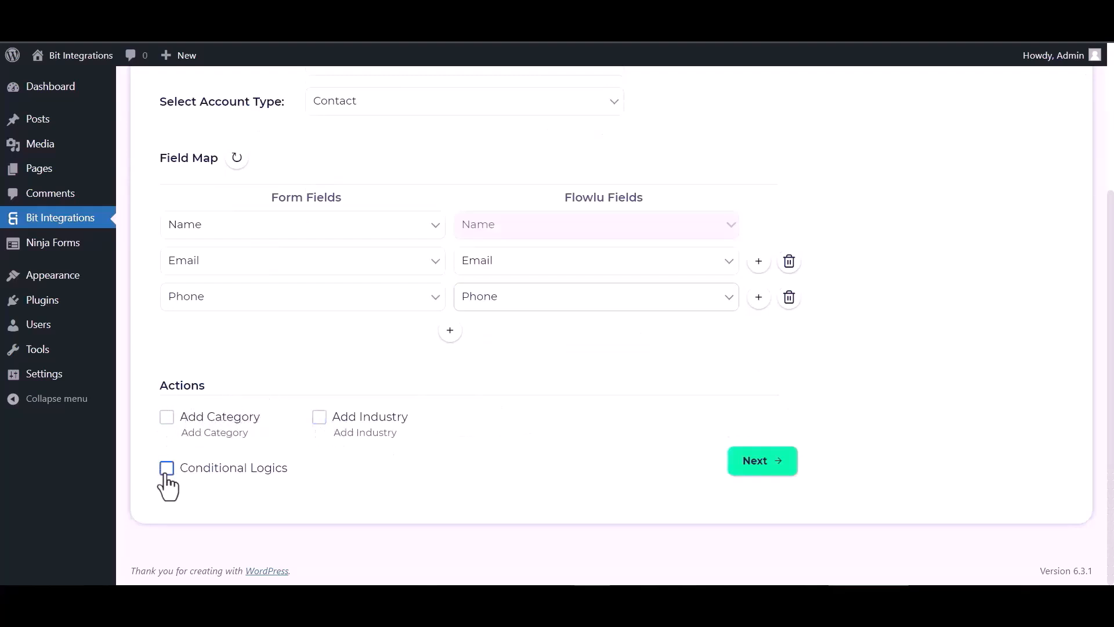
scroll(283, 467, "down", 2)
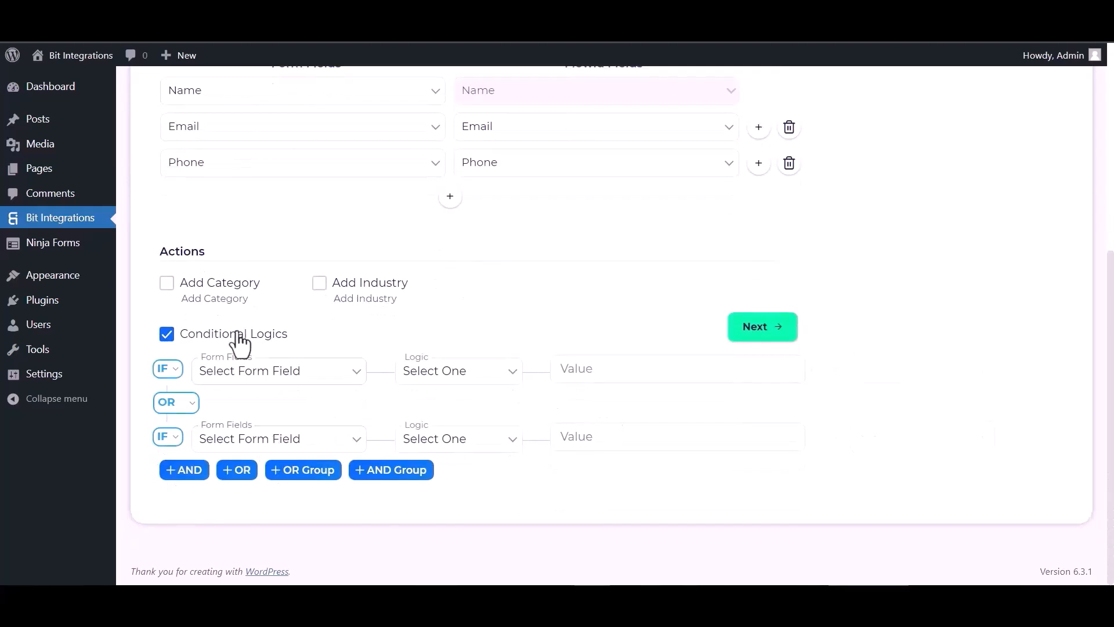
left_click(167, 334)
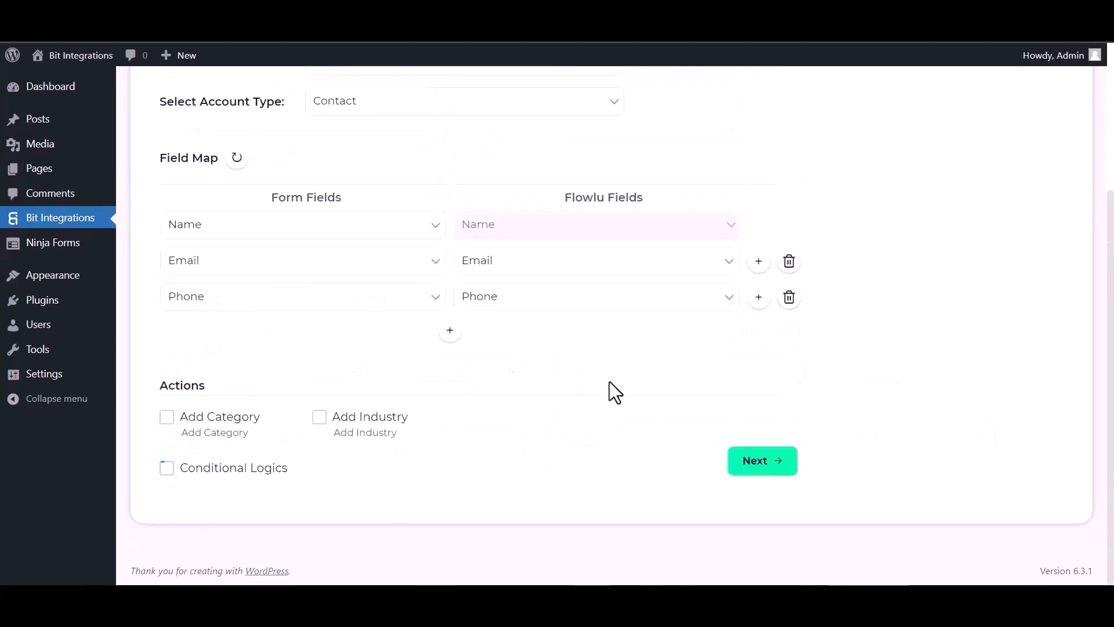
left_click(751, 463)
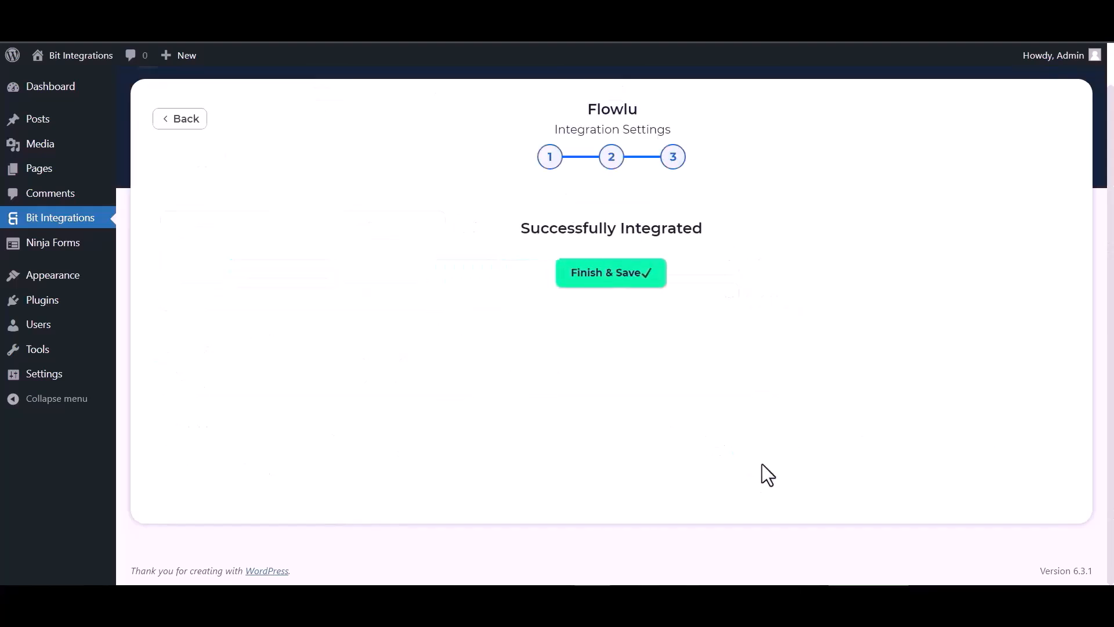
left_click(605, 284)
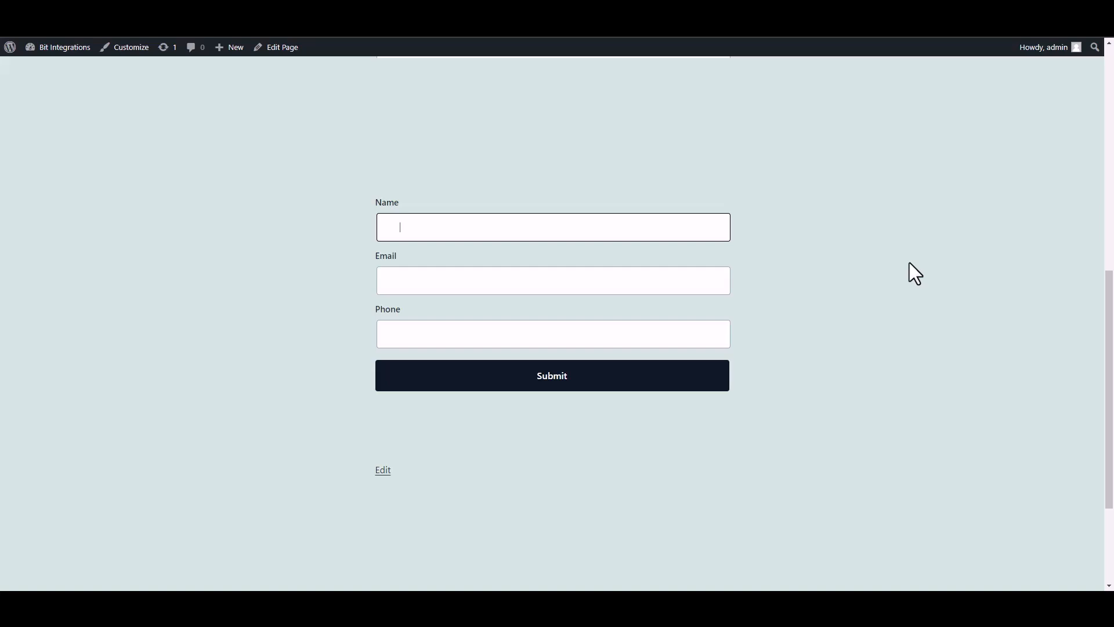
Enter name 'Bit Integrations', a support e-mail and a phone number, and submit the form.
type("Bit INTEGRAT")
key("BackSpace")
key("BackSpace")
key("BackSpace")
key("BackSpace")
type("ntegration")
left_click(636, 286)
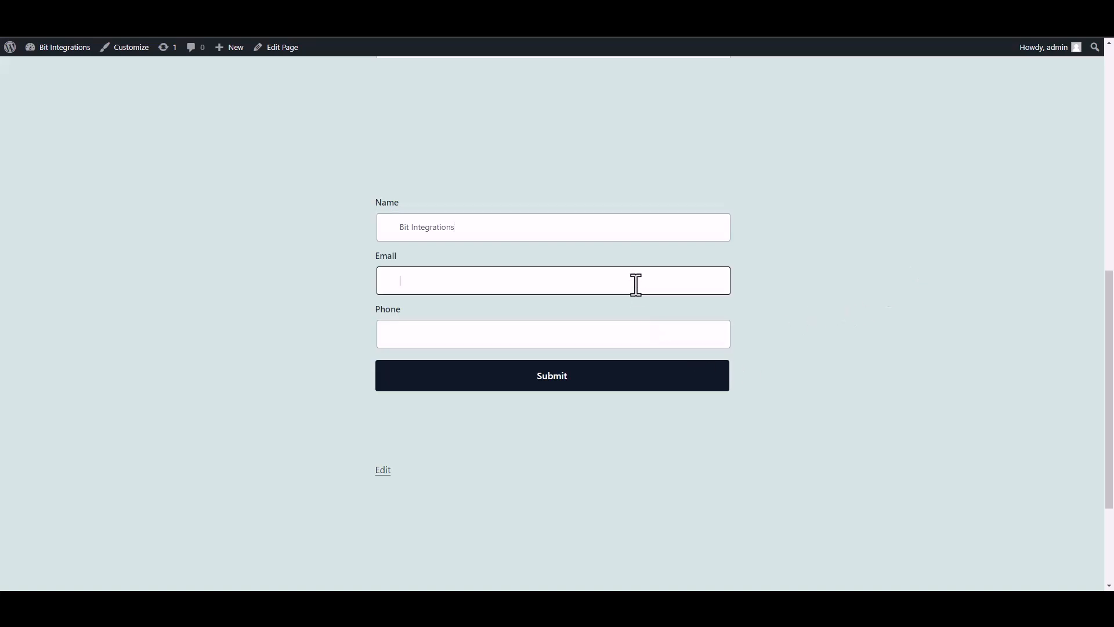
left_click(690, 337)
type("444555666")
left_click(705, 377)
left_click_drag(383, 421, 796, 441)
left_click(794, 439)
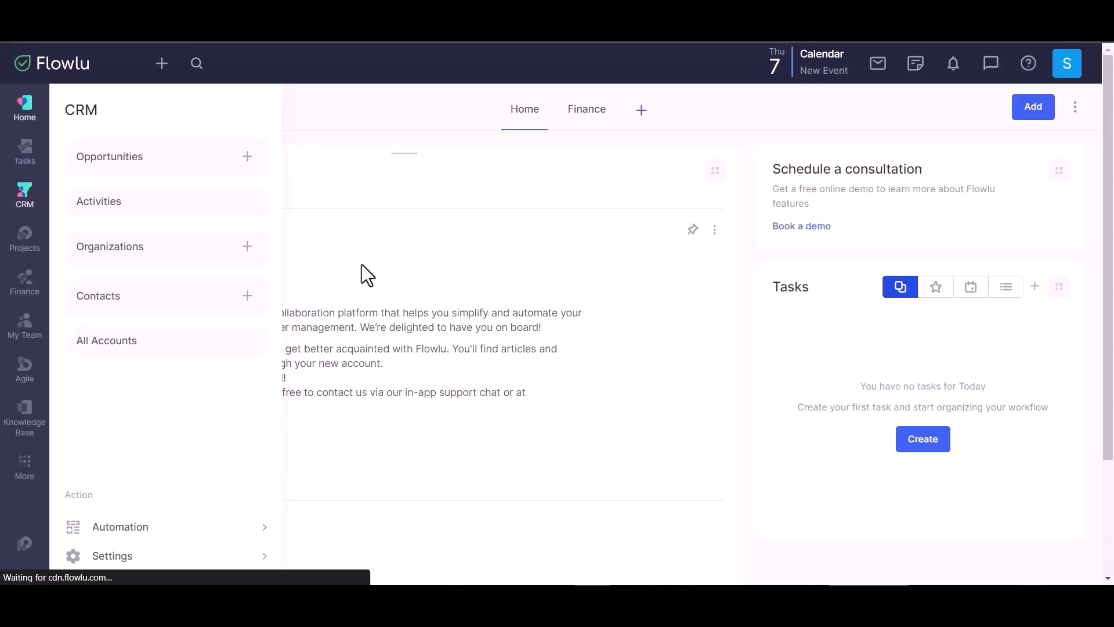
Open the Bit Integrations contact from Flowlu's CRM Contacts list to view its e-mail and phone.
left_click(200, 297)
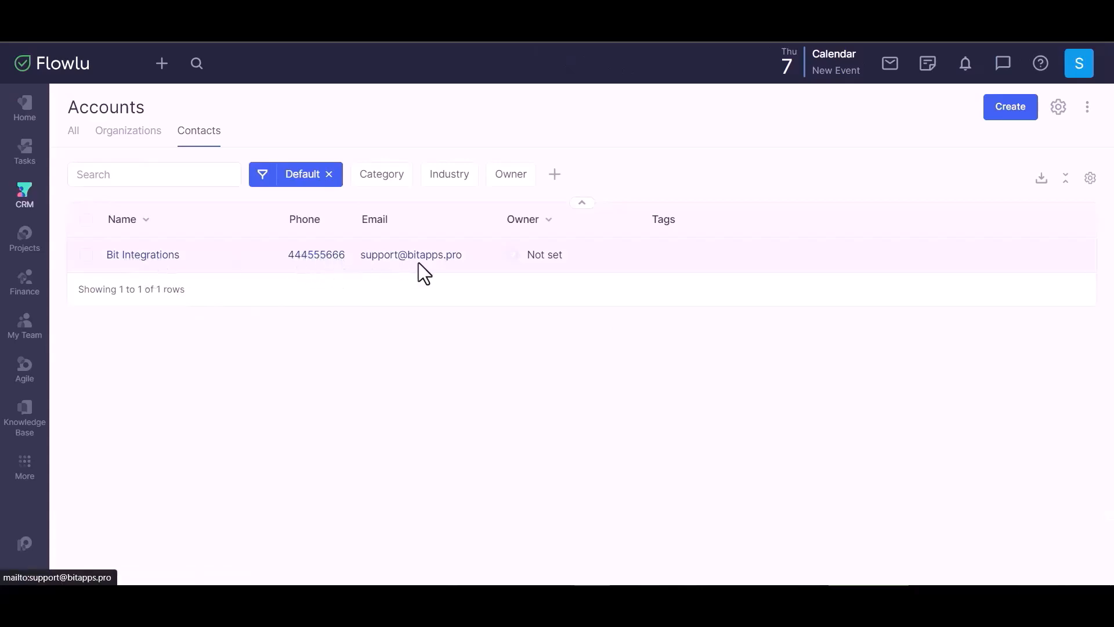
left_click(701, 268)
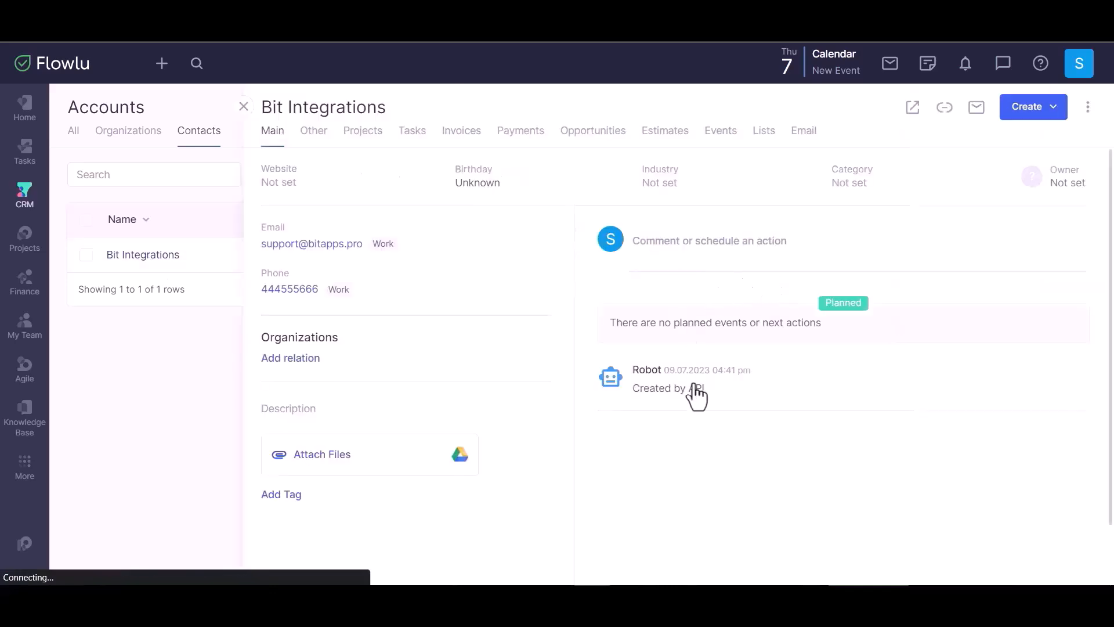